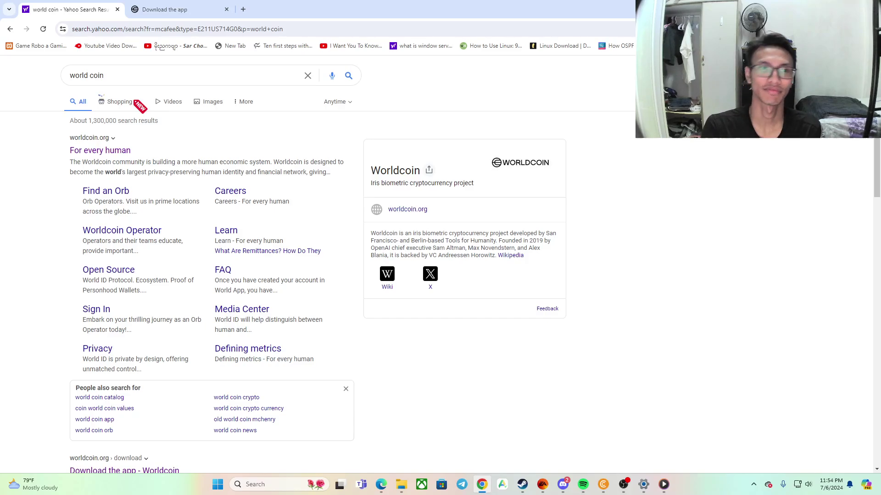
Step: Re-run the Yahoo search for 'world coin' and open the worldcoin.org 'For every human' result
{"action": "left_click", "coordinate": [188, 81]}
{"action": "key", "text": "BackSpace"}
{"action": "key", "text": "BackSpace"}
{"action": "key", "text": "BackSpace"}
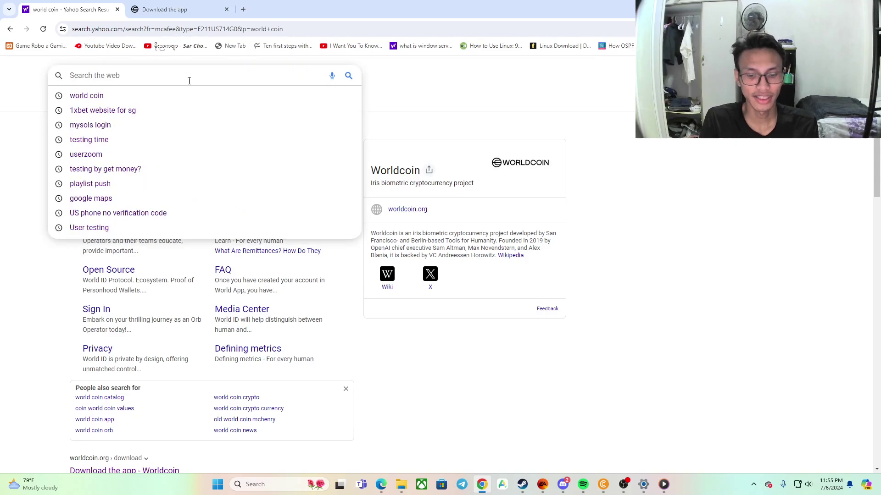
{"action": "type", "text": "world coi"}
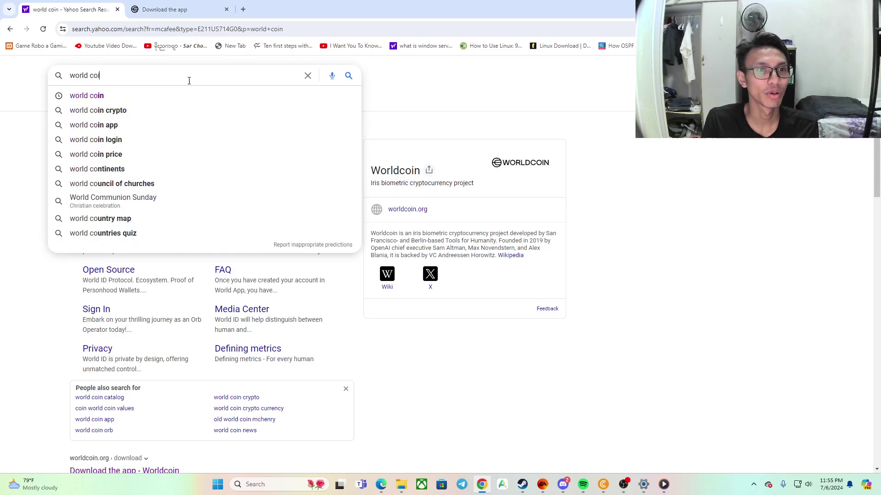
{"action": "type", "text": "n"}
{"action": "key", "text": "Return"}
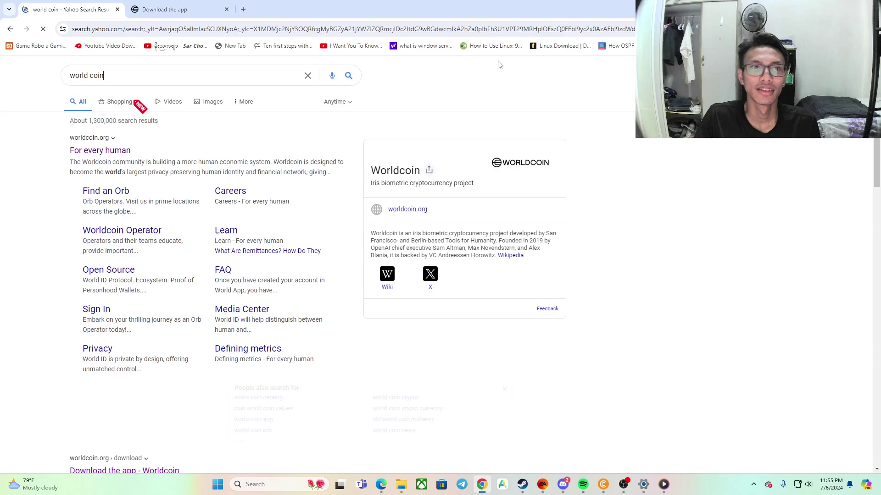
{"action": "left_click", "coordinate": [92, 152]}
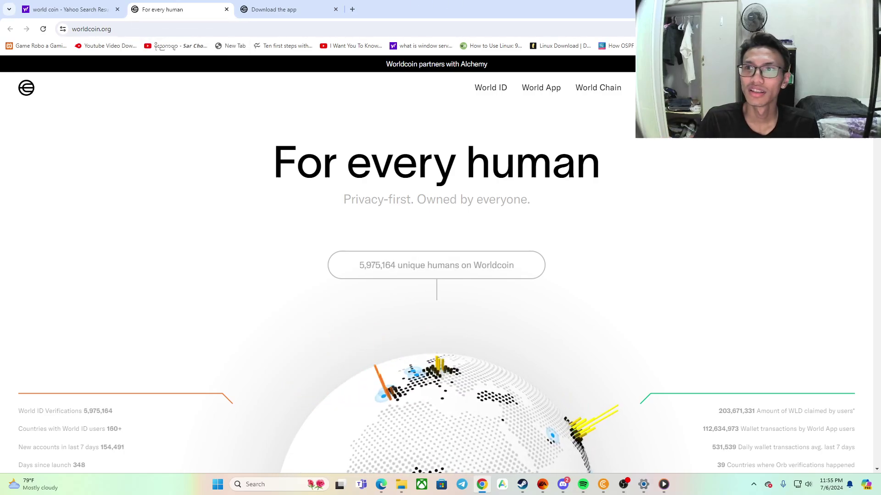
{"action": "key", "text": "super+Down"}
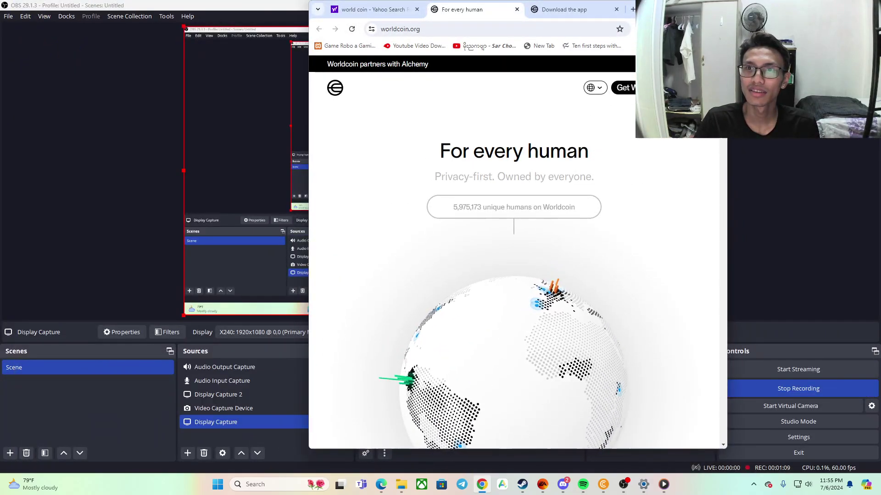
Step: Maximize the Chrome window back to full screen
{"action": "key", "text": "super+Up"}
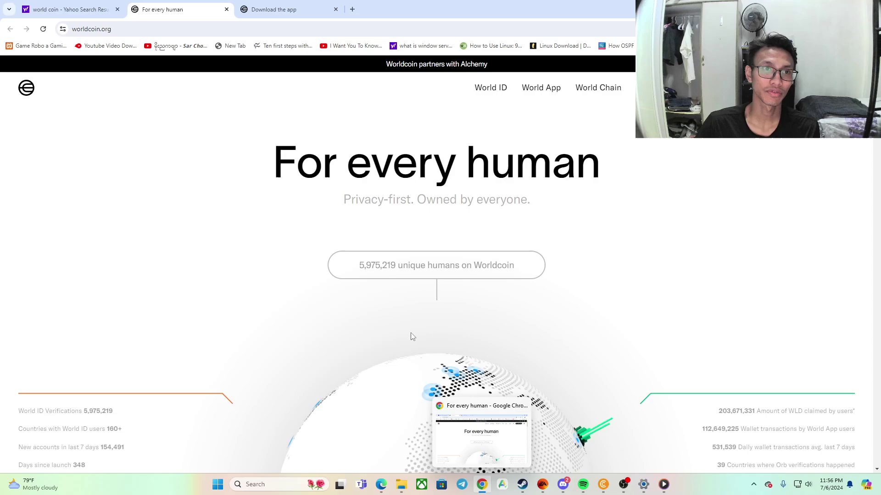
{"action": "left_click", "coordinate": [275, 10]}
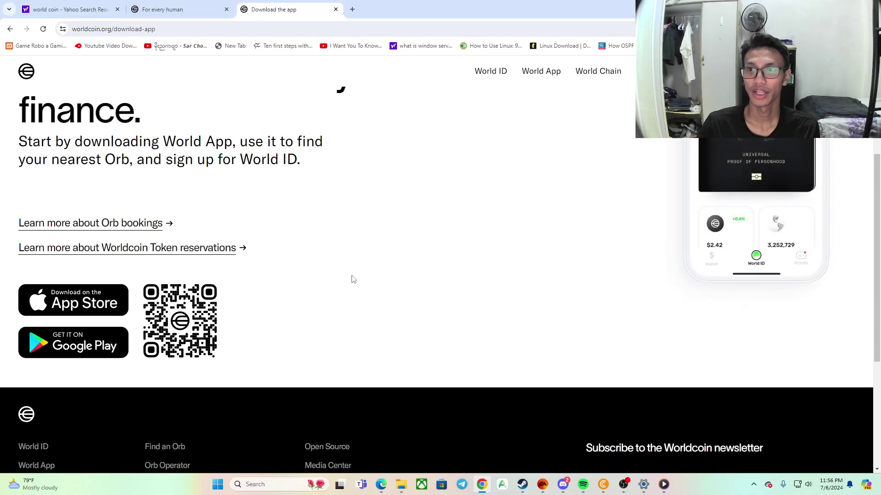
{"action": "scroll", "coordinate": [351, 279], "scroll_direction": "up", "scroll_amount": 3}
{"action": "scroll", "coordinate": [361, 282], "scroll_direction": "down", "scroll_amount": 3}
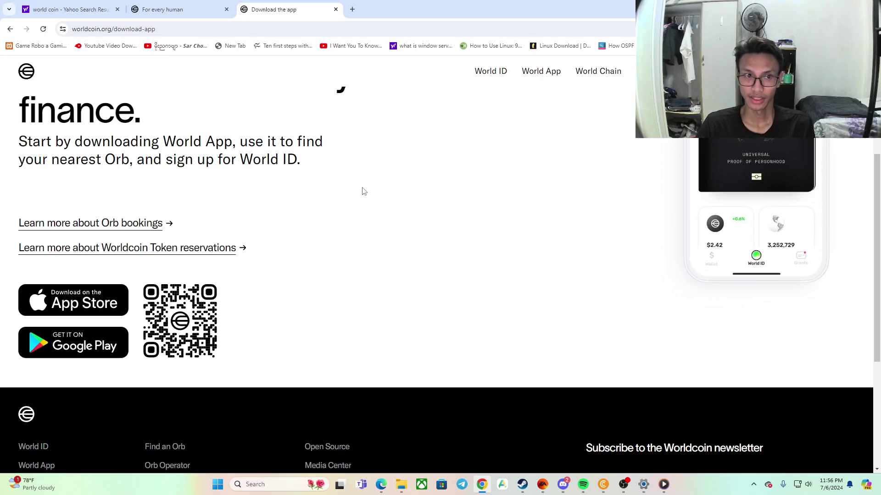
{"action": "scroll", "coordinate": [338, 188], "scroll_direction": "up", "scroll_amount": 2}
{"action": "scroll", "coordinate": [404, 185], "scroll_direction": "down", "scroll_amount": 2}
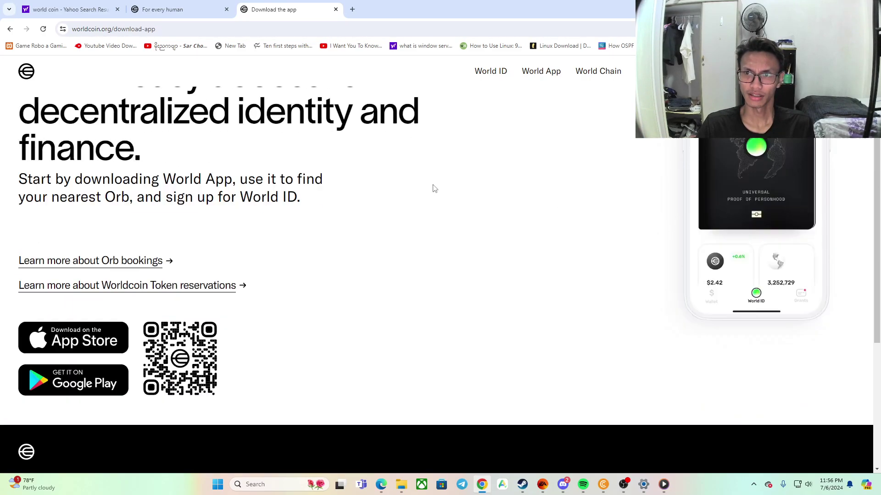
{"action": "scroll", "coordinate": [433, 188], "scroll_direction": "down", "scroll_amount": 1}
{"action": "scroll", "coordinate": [464, 194], "scroll_direction": "down", "scroll_amount": 2}
{"action": "scroll", "coordinate": [458, 193], "scroll_direction": "up", "scroll_amount": 3}
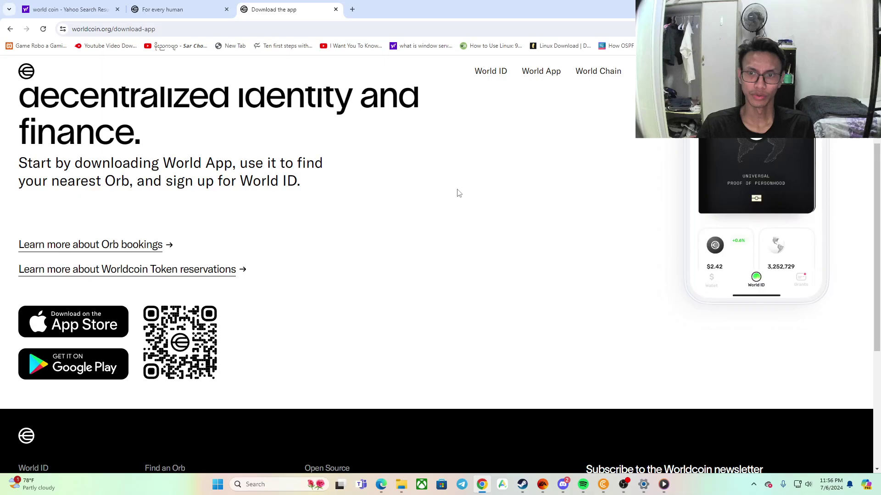
{"action": "scroll", "coordinate": [452, 196], "scroll_direction": "down", "scroll_amount": 3}
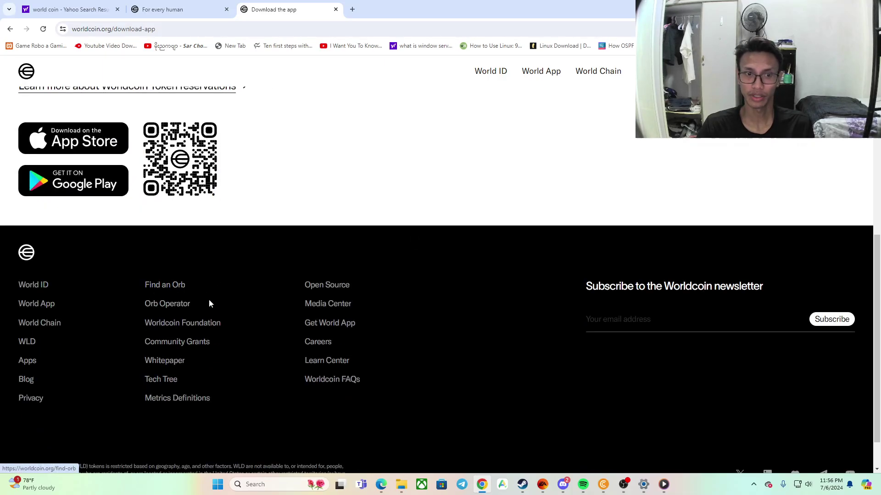
{"action": "scroll", "coordinate": [678, 180], "scroll_direction": "up", "scroll_amount": 2}
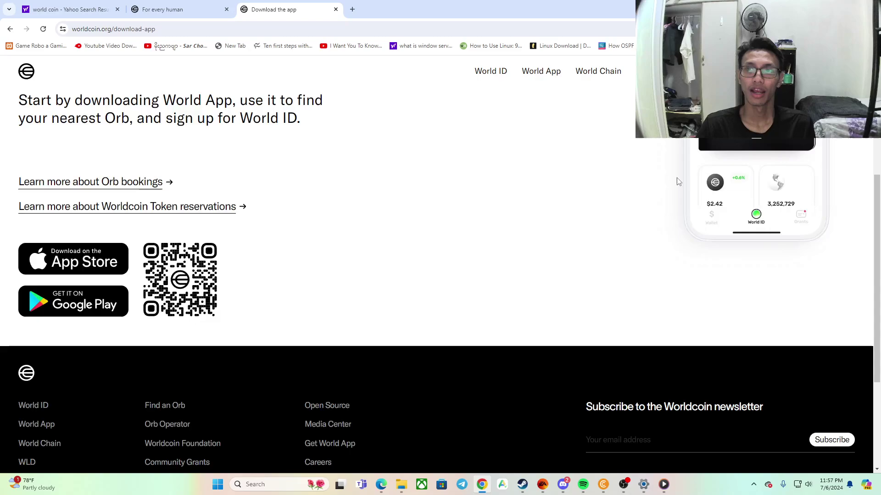
{"action": "scroll", "coordinate": [676, 181], "scroll_direction": "up", "scroll_amount": 1}
{"action": "scroll", "coordinate": [798, 223], "scroll_direction": "up", "scroll_amount": 2}
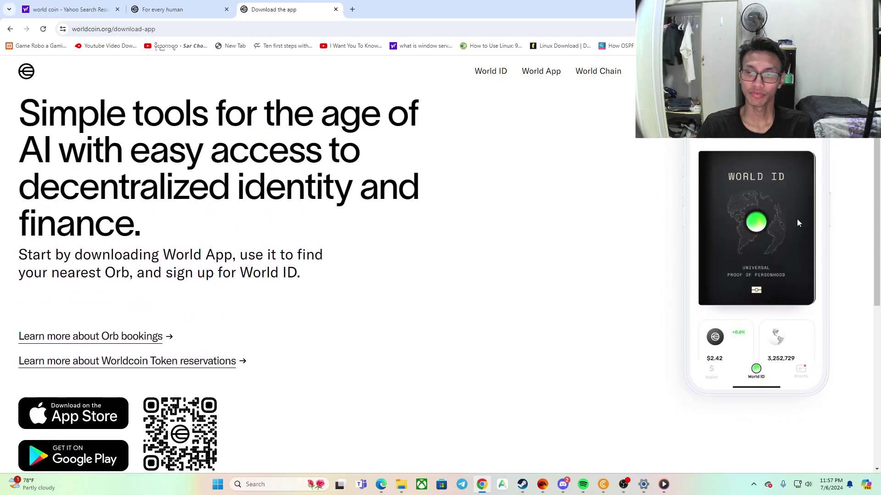
{"action": "scroll", "coordinate": [307, 335], "scroll_direction": "down", "scroll_amount": 2}
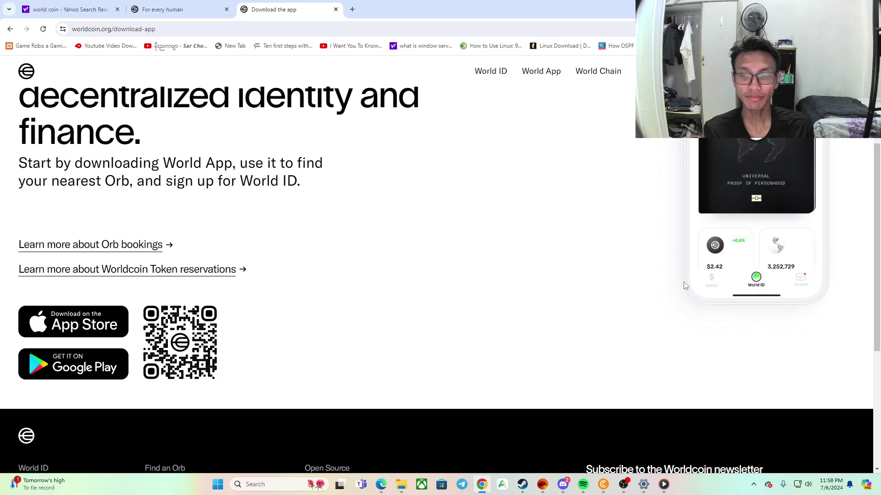
{"action": "scroll", "coordinate": [254, 250], "scroll_direction": "down", "scroll_amount": 3}
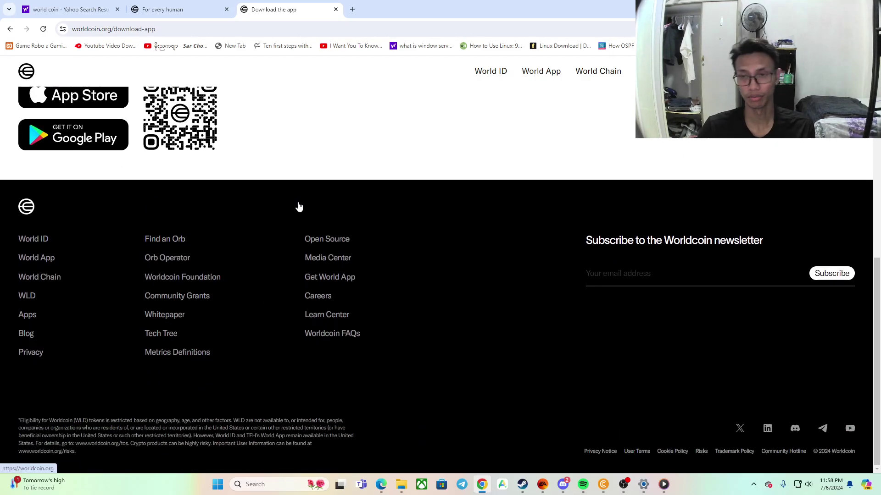
{"action": "scroll", "coordinate": [310, 211], "scroll_direction": "up", "scroll_amount": 5}
{"action": "scroll", "coordinate": [313, 214], "scroll_direction": "down", "scroll_amount": 2}
{"action": "scroll", "coordinate": [305, 212], "scroll_direction": "up", "scroll_amount": 2}
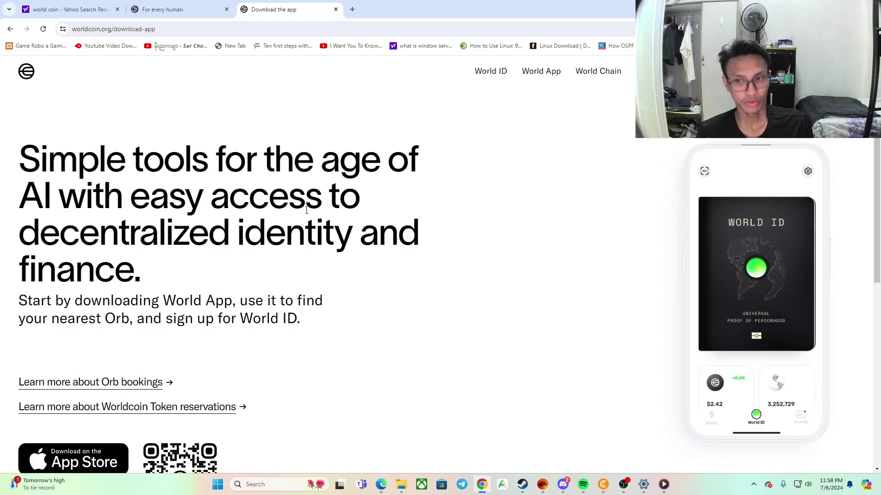